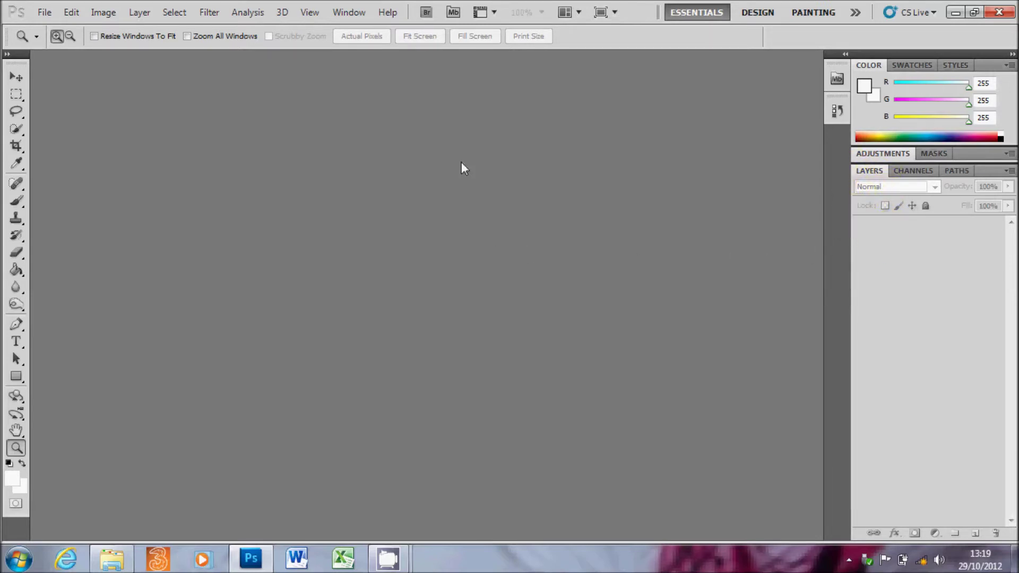
left_click(350, 13)
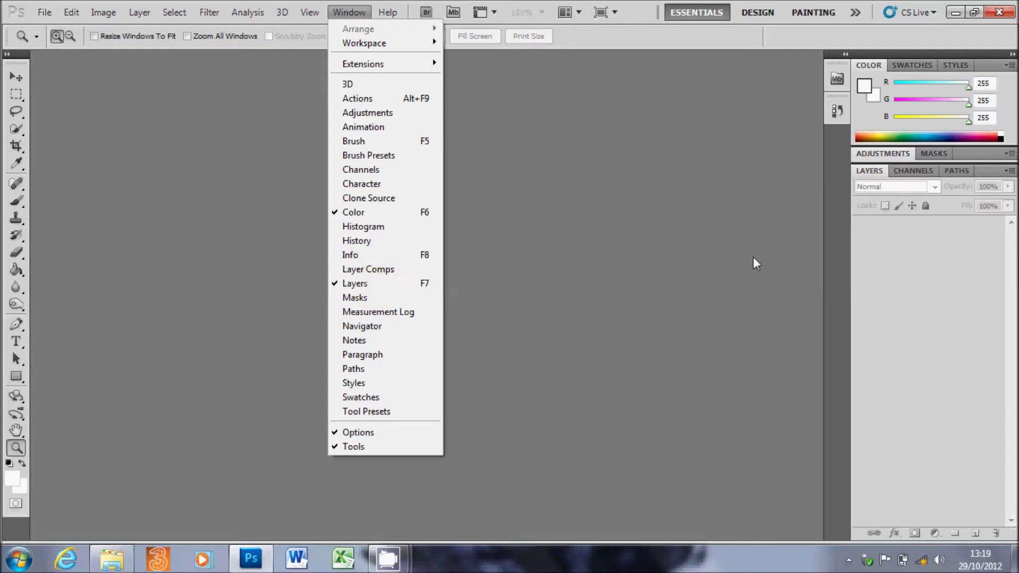
left_click(918, 327)
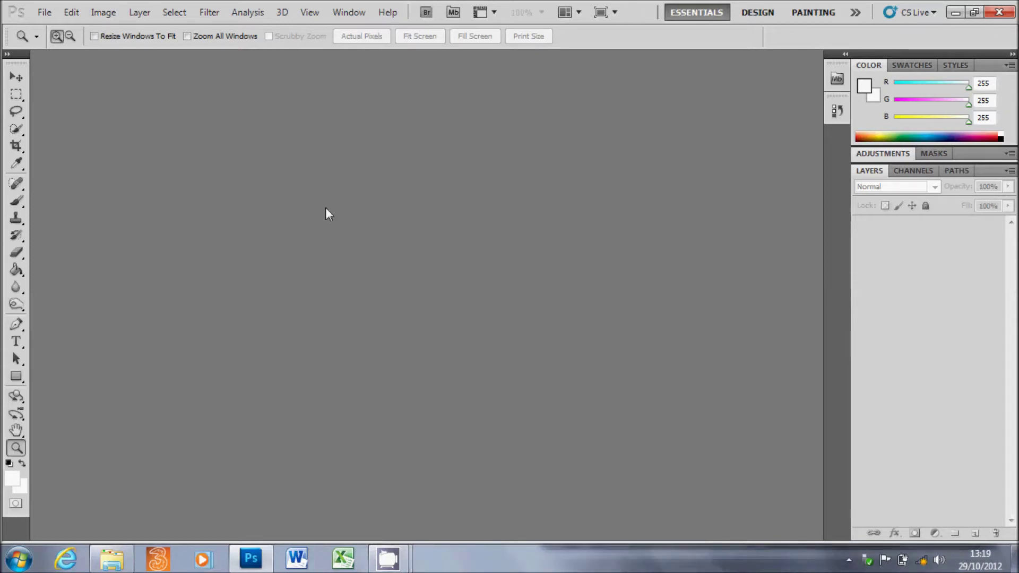
Open the JPEG photo dated 19/11/2011 from the SD (D:) drive.
left_click(45, 13)
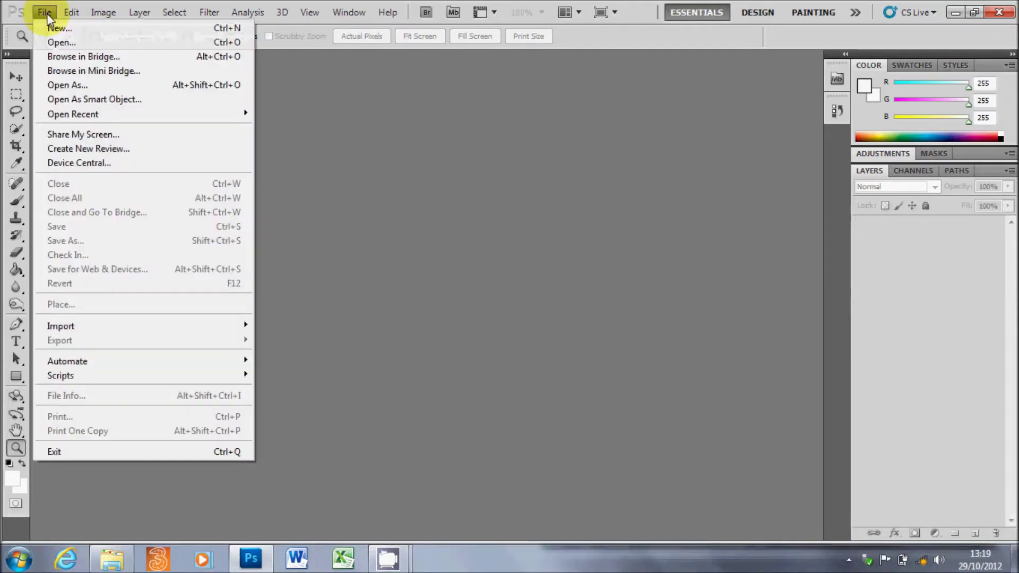
left_click(60, 43)
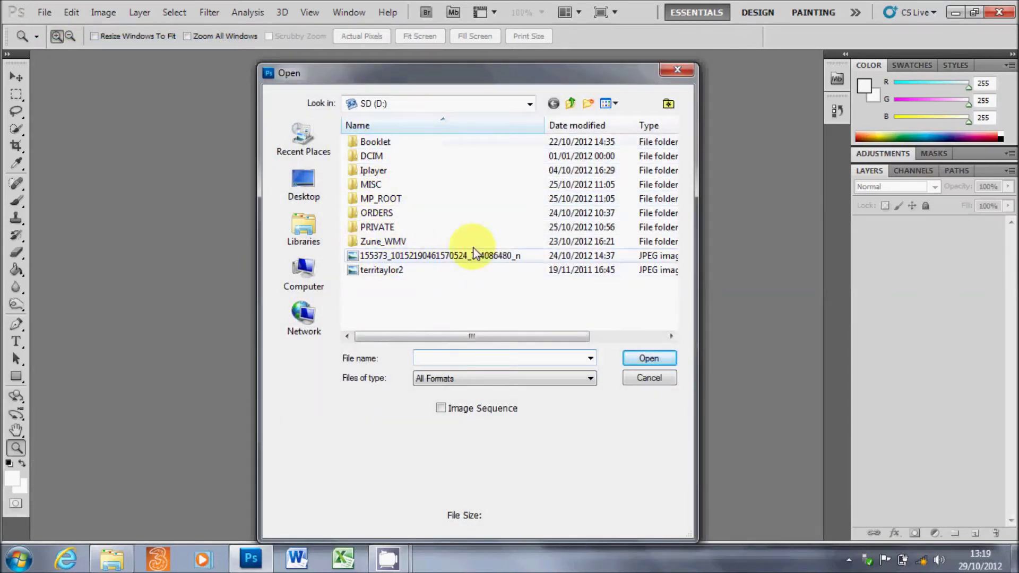
left_click(381, 271)
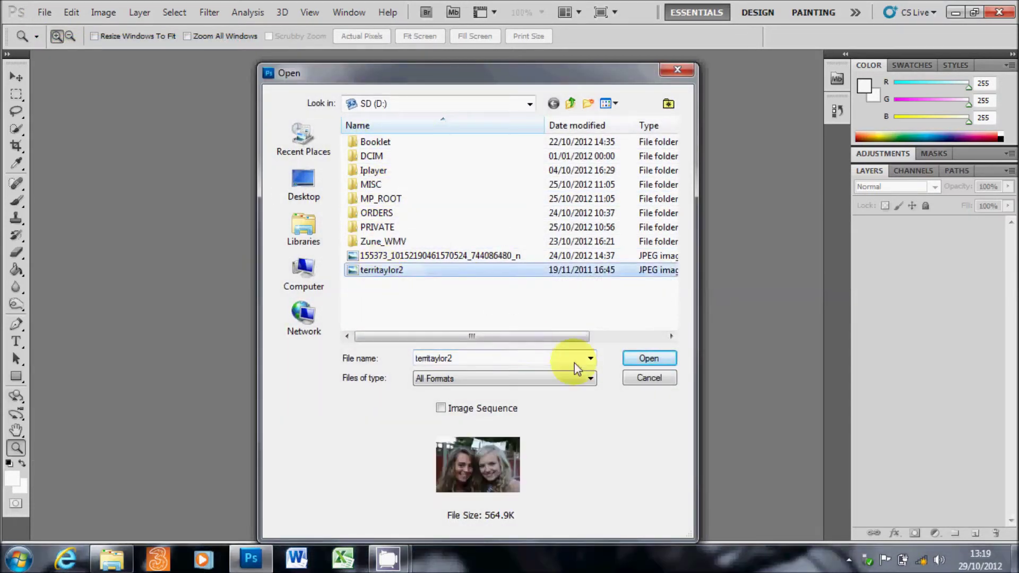
left_click(646, 359)
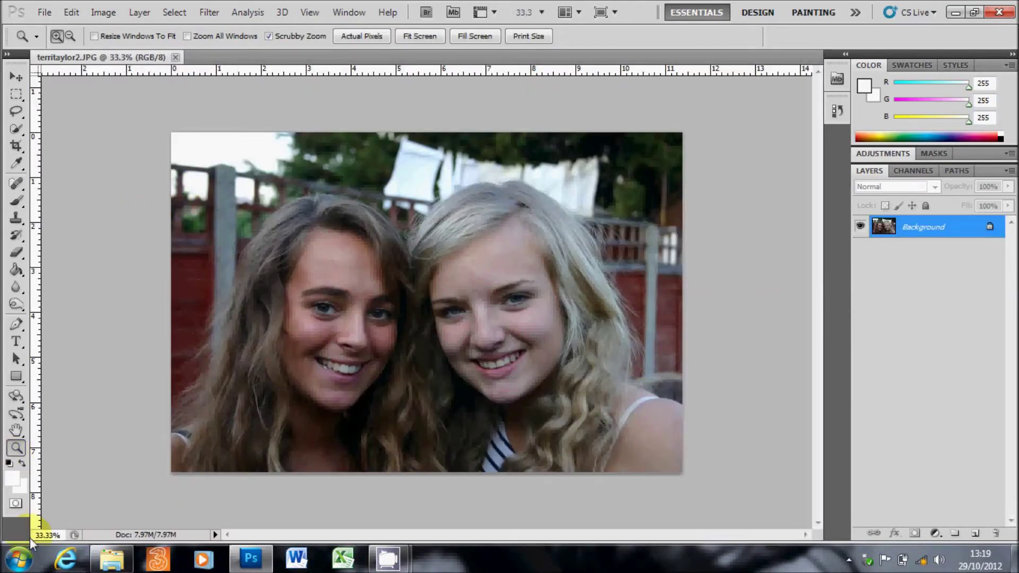
left_click(117, 567)
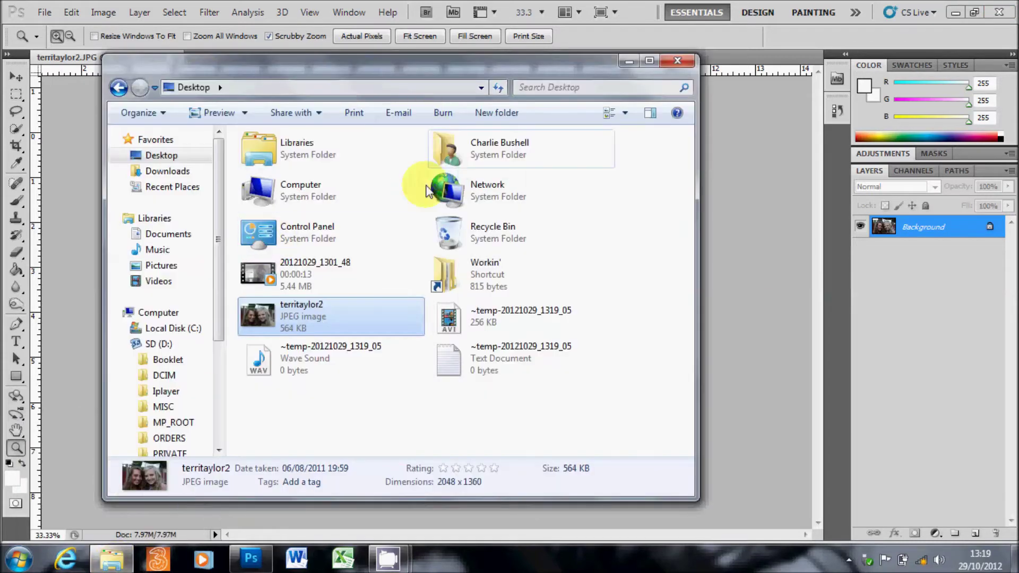
mouse_move(287, 330)
left_mouse_down()
mouse_move(282, 323)
mouse_move(451, 254)
mouse_move(788, 304)
mouse_move(250, 249)
mouse_move(292, 361)
mouse_move(300, 328)
left_mouse_up()
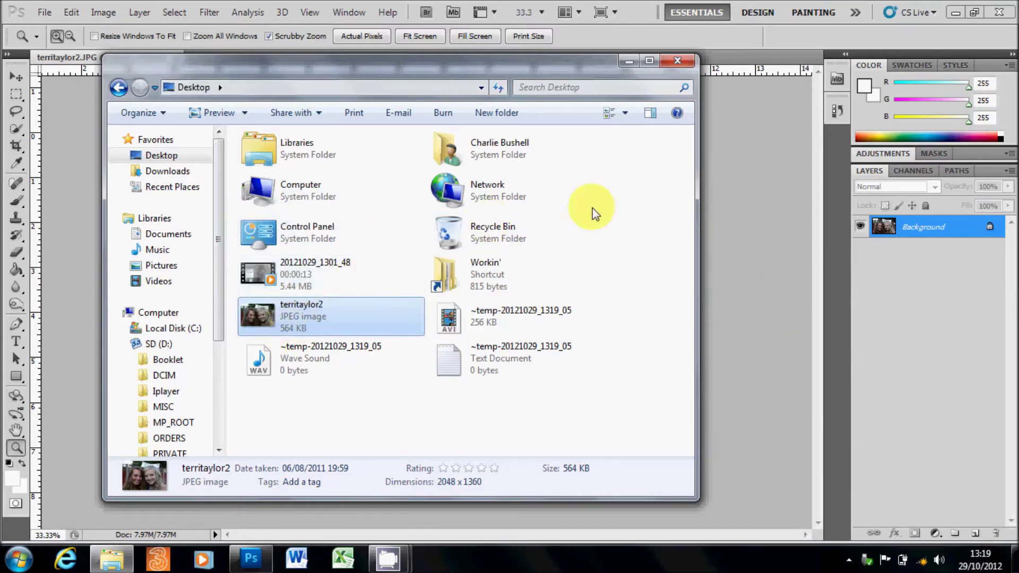
left_click(675, 60)
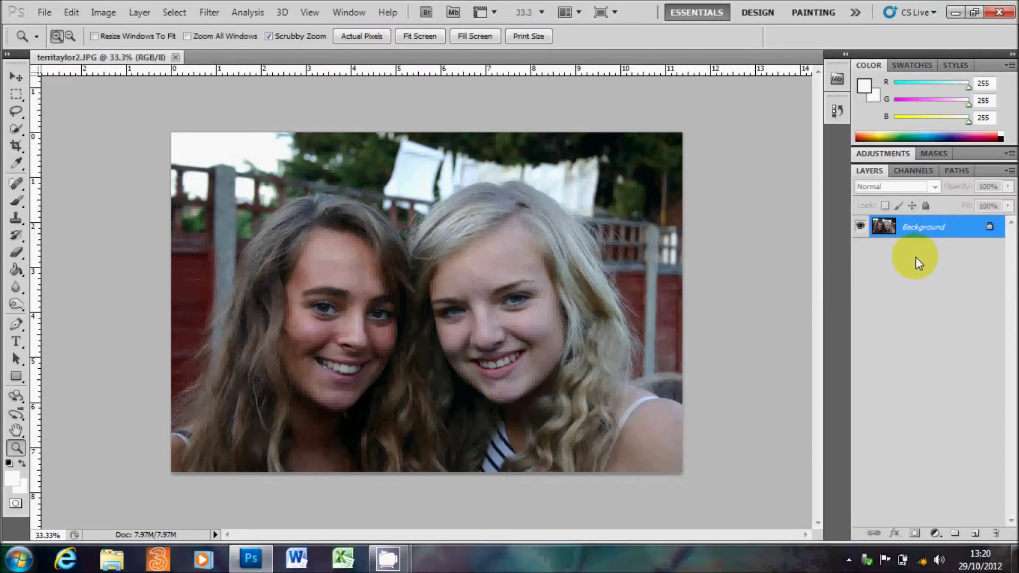
Duplicate the Background layer and keep the duplicate as the active layer.
left_click_drag(917, 228, 975, 534)
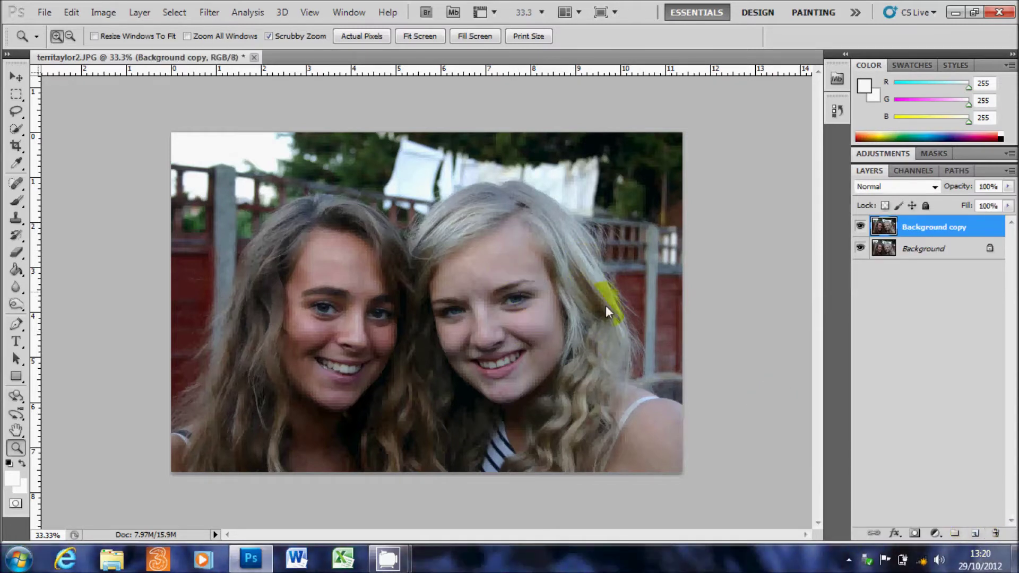
left_click(927, 250)
left_click(930, 230)
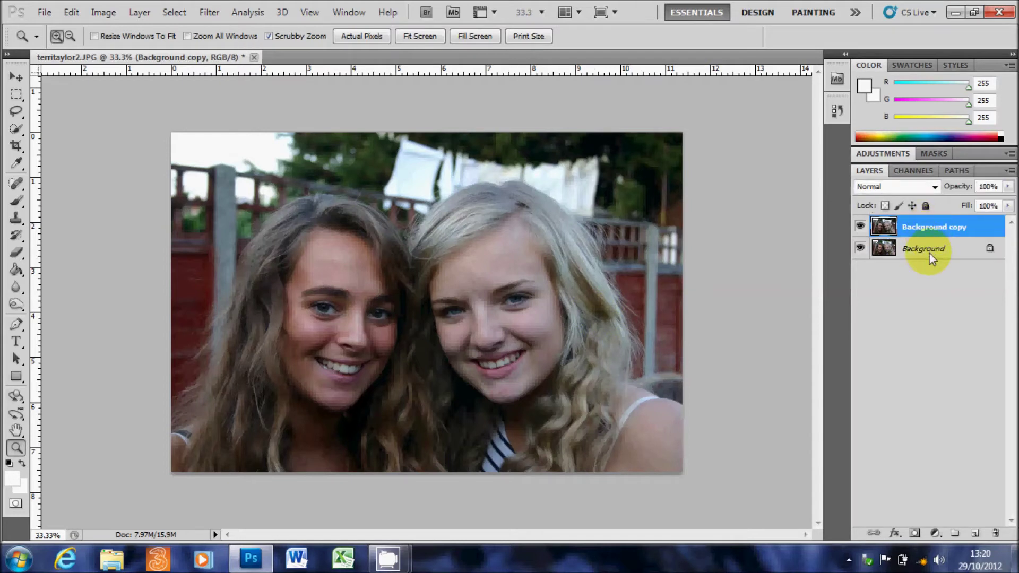
left_click(932, 259)
left_click(930, 231)
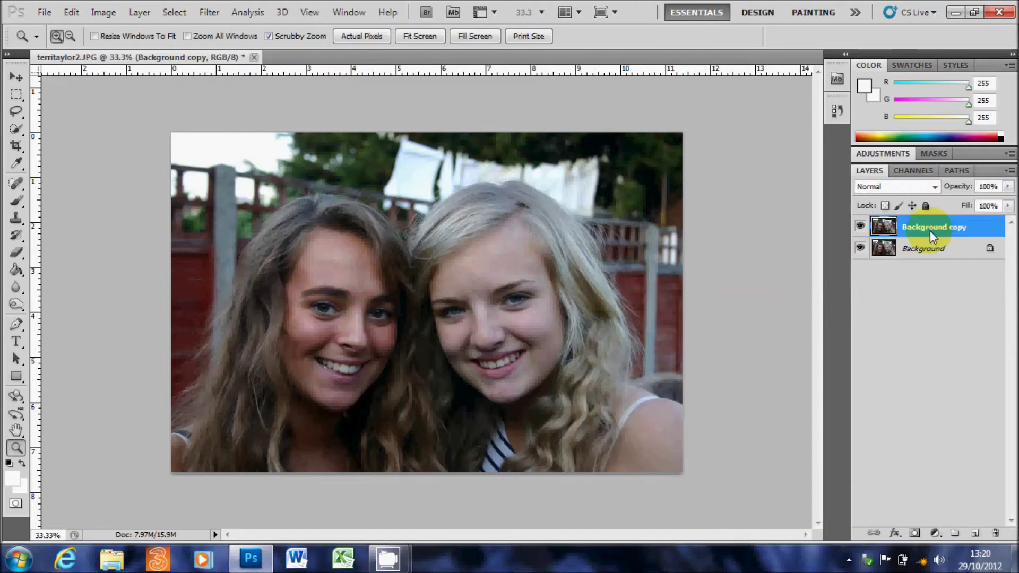
Add an empty layer directly above the Background layer and delete it again.
left_click(930, 250)
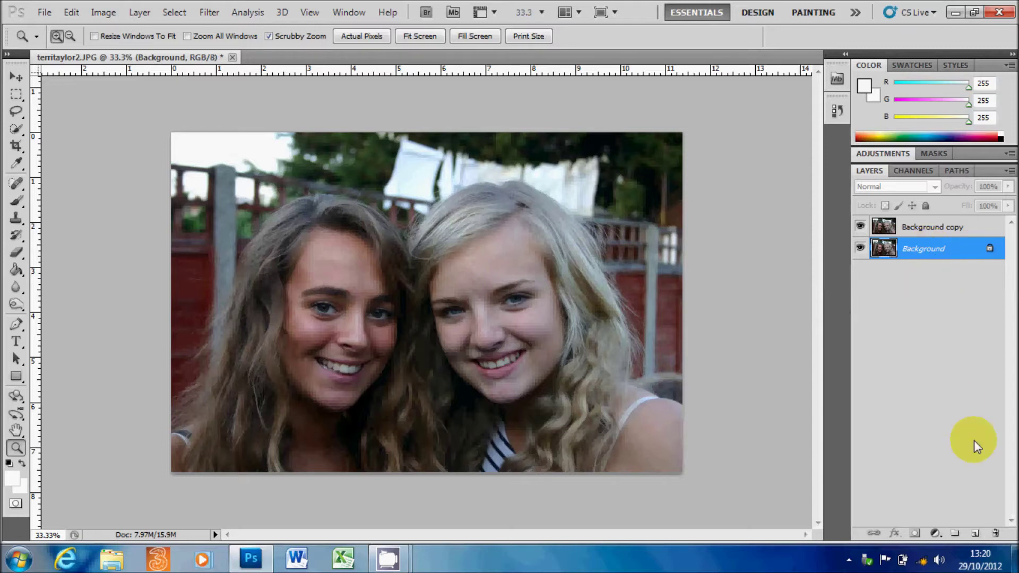
left_click(974, 532)
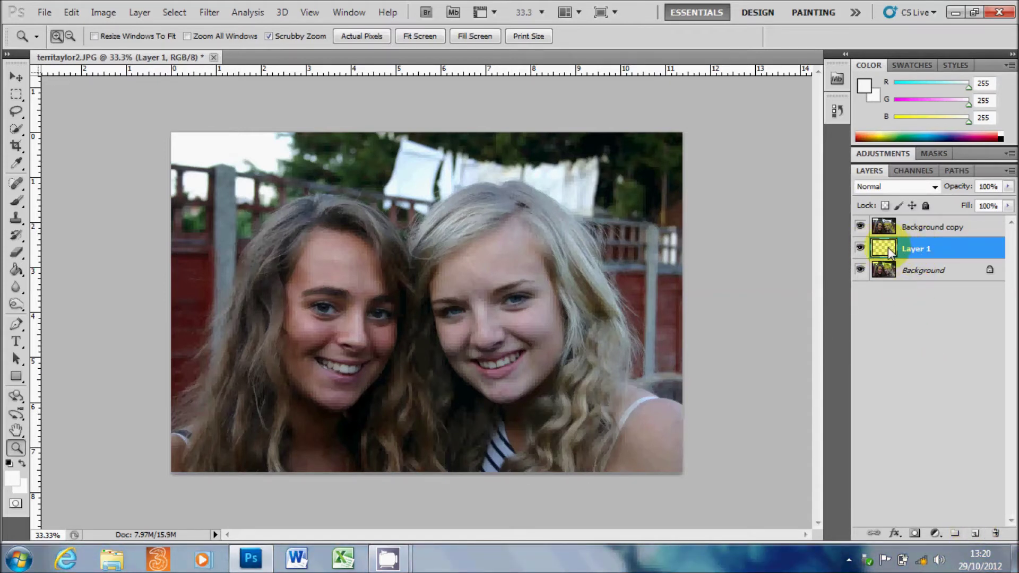
left_click_drag(941, 248, 996, 532)
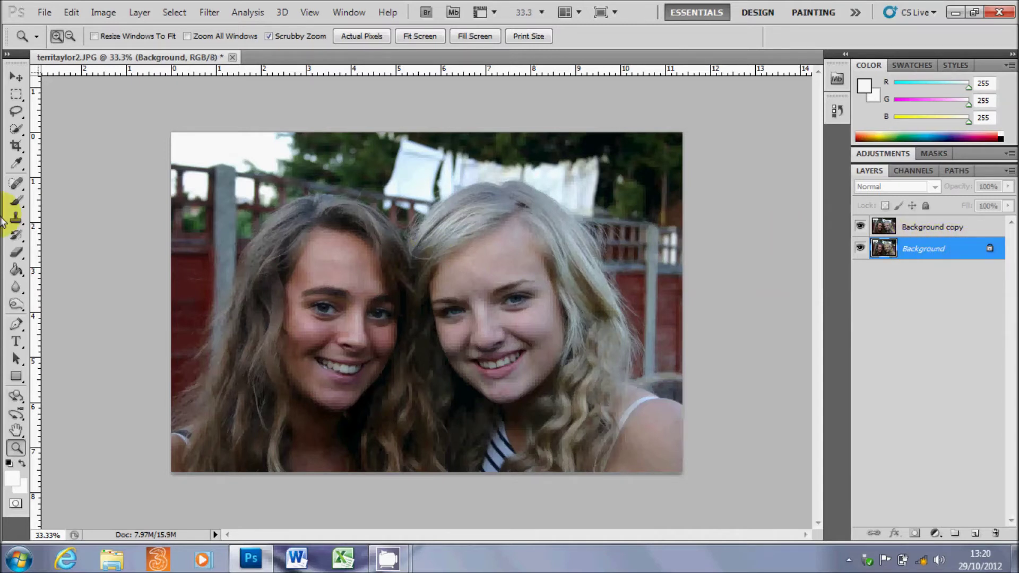
Paint a wavy white brush stroke across both faces on the Background layer and hide Background copy to view it.
left_click(16, 200)
left_click(11, 478)
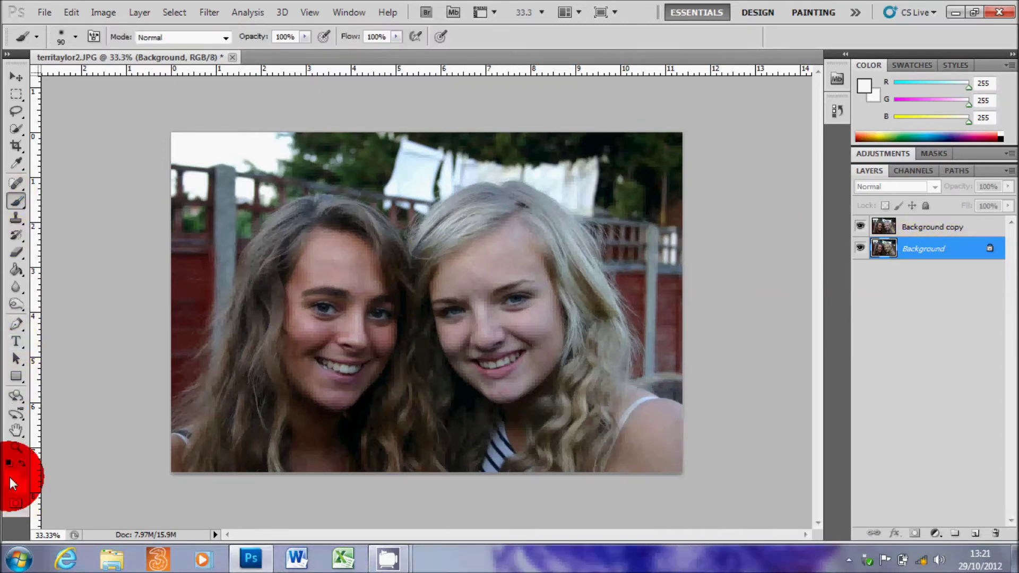
left_click(391, 387)
mouse_move(574, 318)
left_mouse_down()
mouse_move(343, 311)
mouse_move(297, 321)
left_mouse_up()
left_click(456, 309)
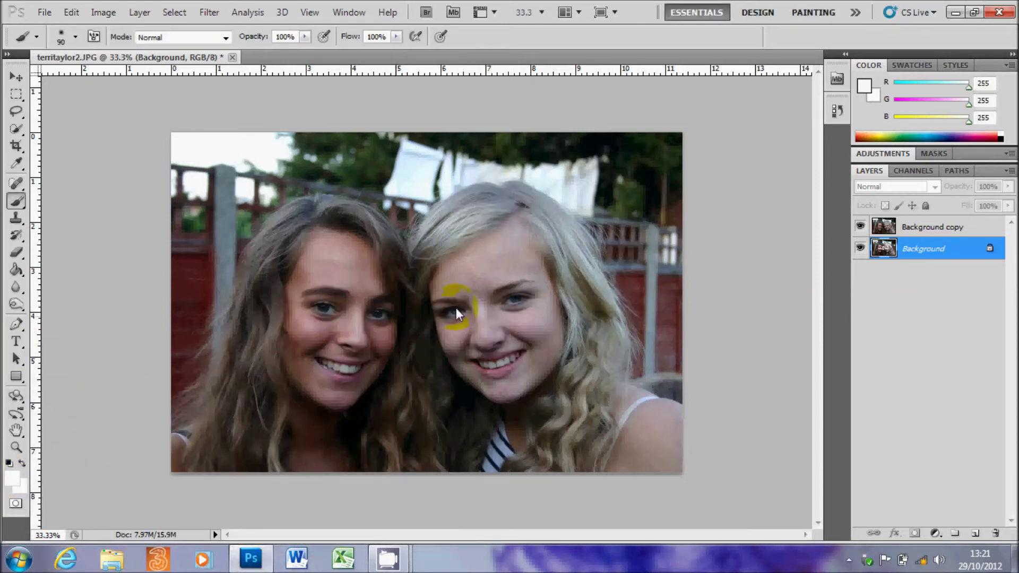
left_click(926, 225)
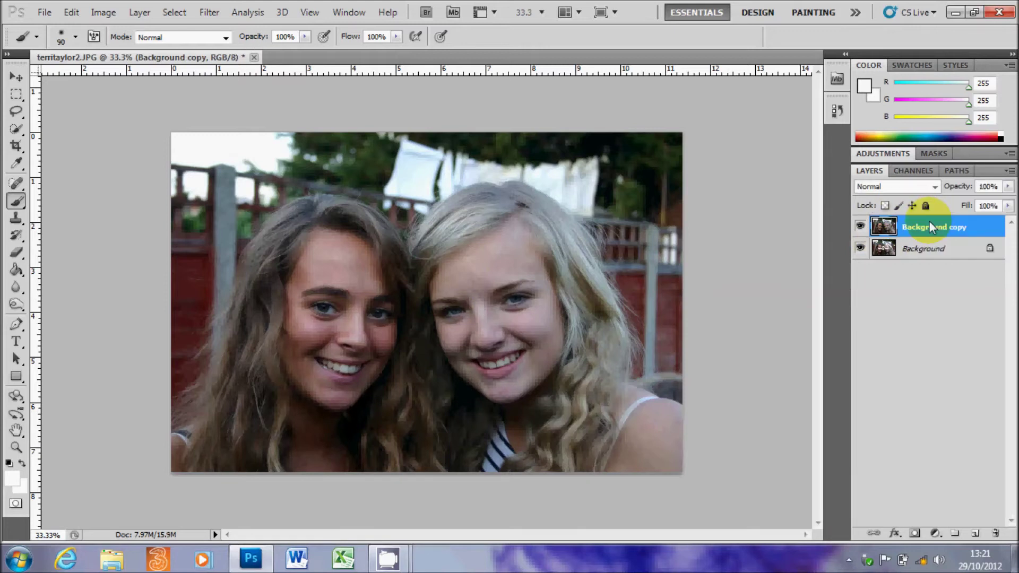
left_click(861, 228)
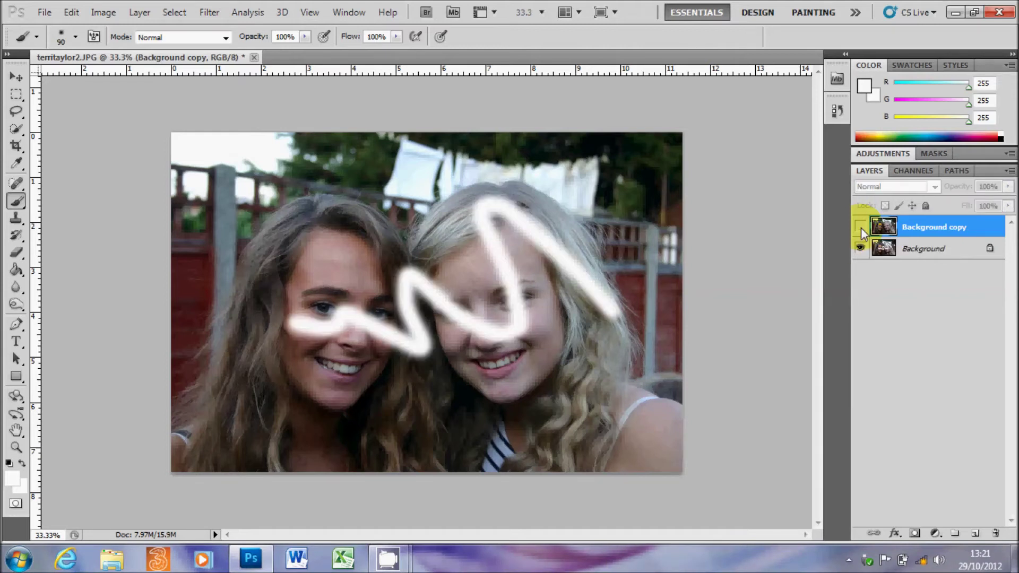
Undo the white stroke on the Background layer and make Background copy active and visible again.
key("ctrl+z")
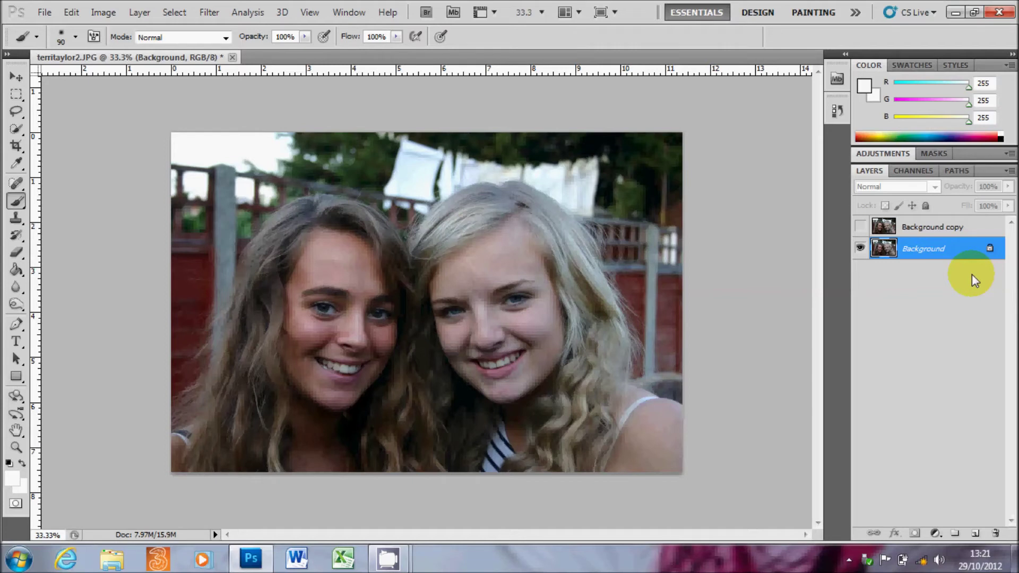
left_click(918, 230)
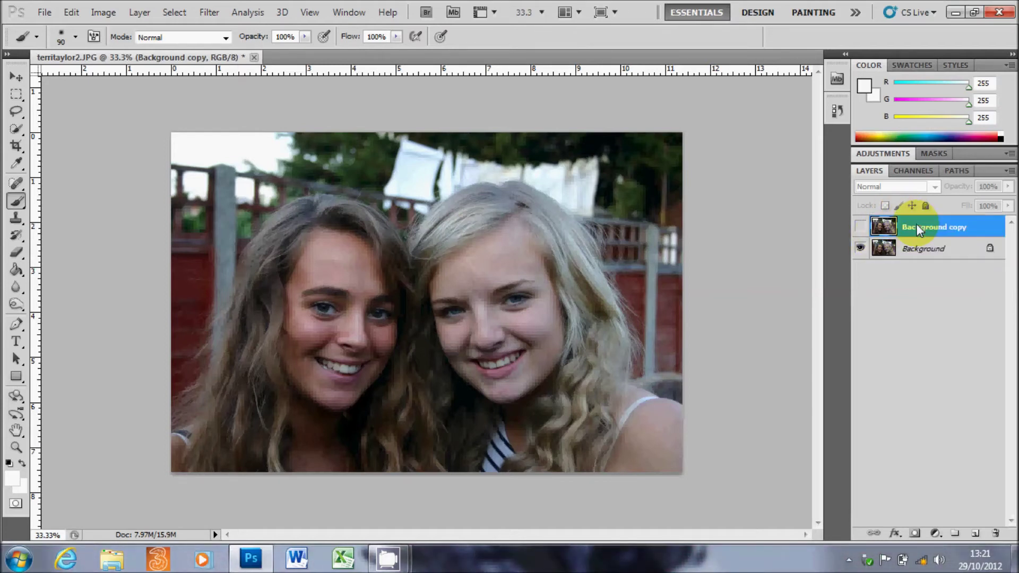
left_click(859, 227)
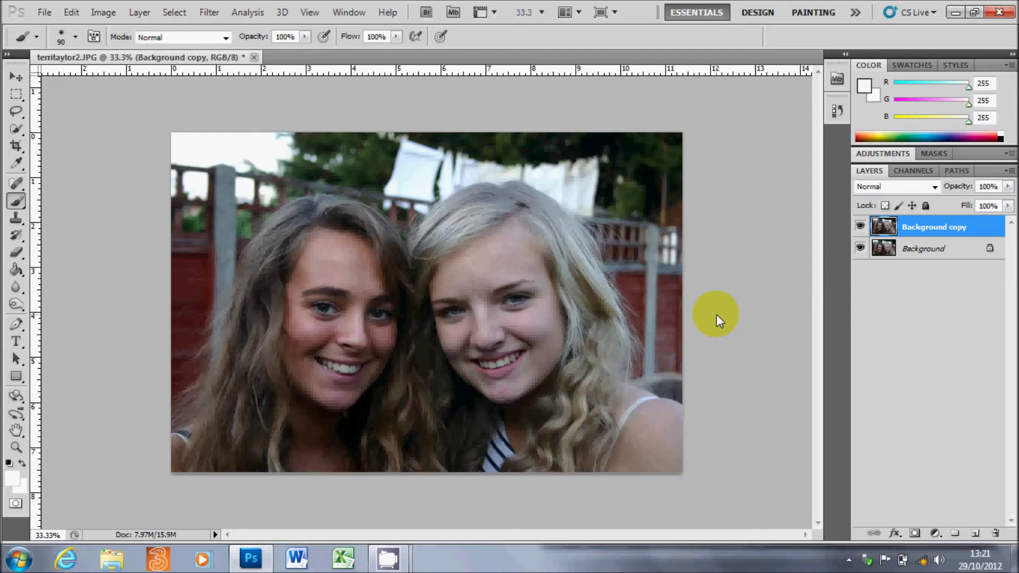
Apply Levels to the Background copy layer with black input 6 and white input 201 on the RGB channel.
key("ctrl+l")
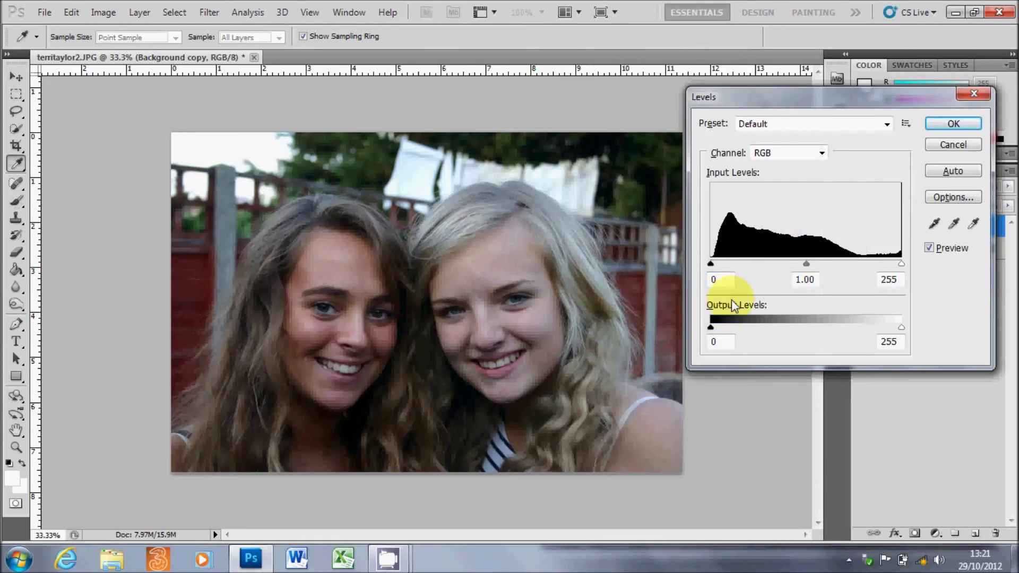
left_click_drag(711, 267, 714, 265)
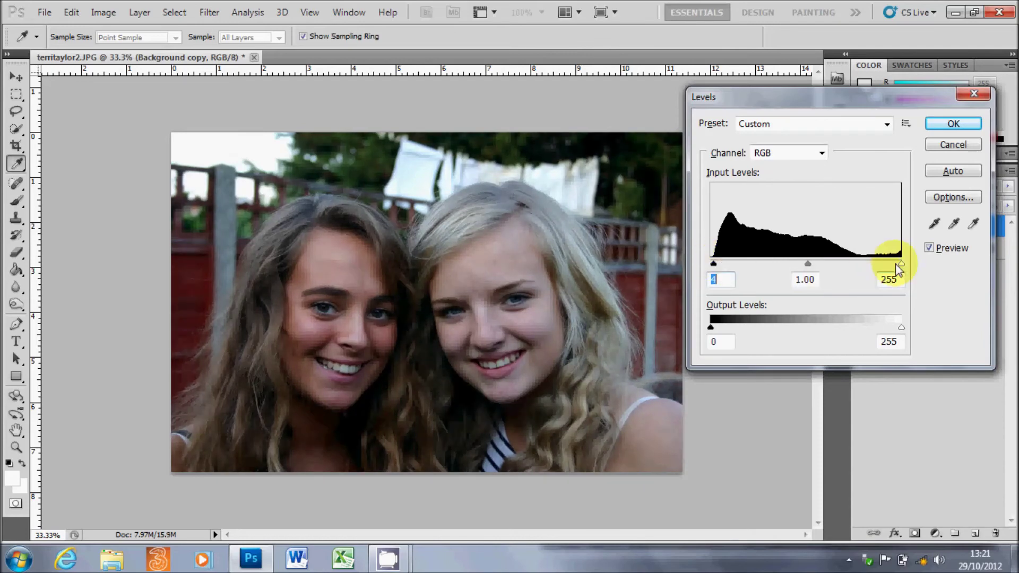
left_click_drag(902, 263, 861, 266)
left_click_drag(712, 265, 716, 265)
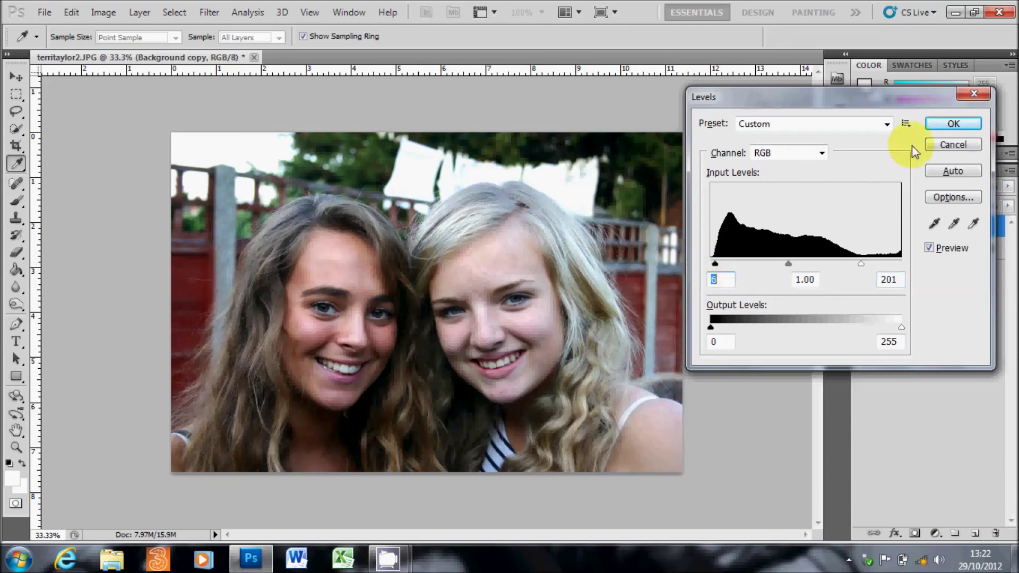
left_click(945, 123)
key("b")
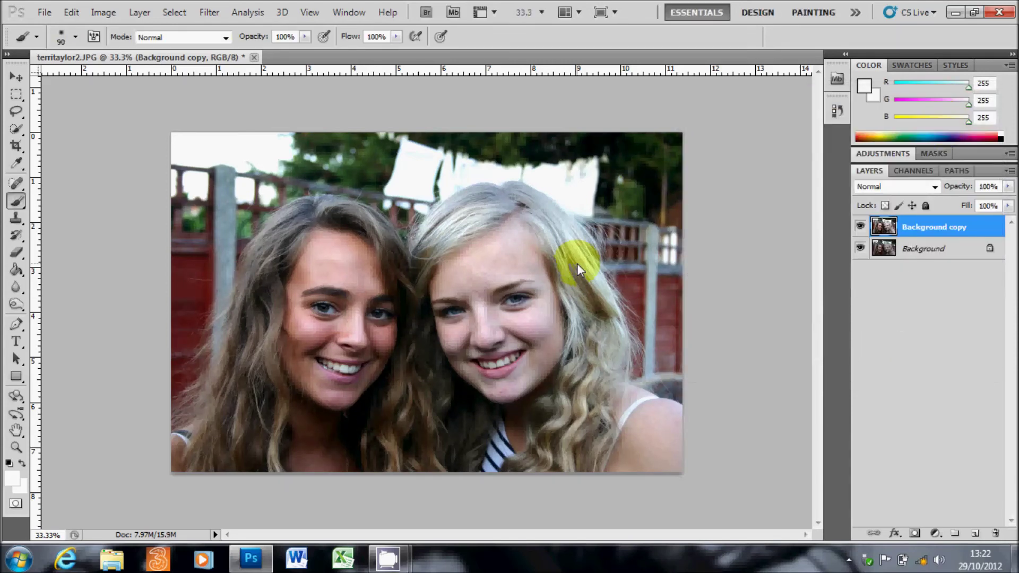
Toggle the Background copy layer's visibility repeatedly to compare the photo before and after the Levels adjustment.
left_click(861, 227)
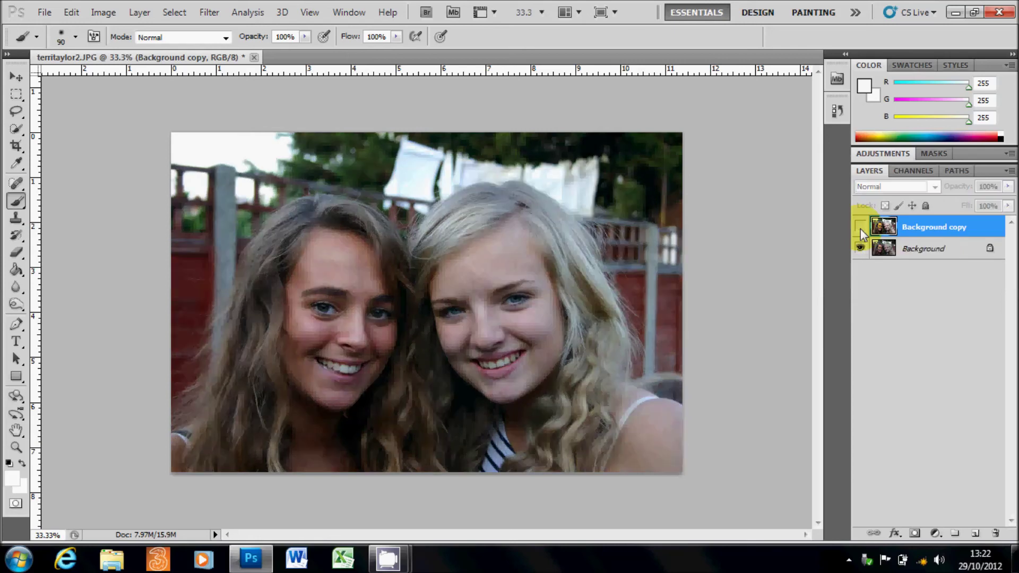
left_click(861, 228)
left_click(861, 227)
left_click(861, 227)
left_click(861, 228)
left_click(860, 228)
left_click(480, 310)
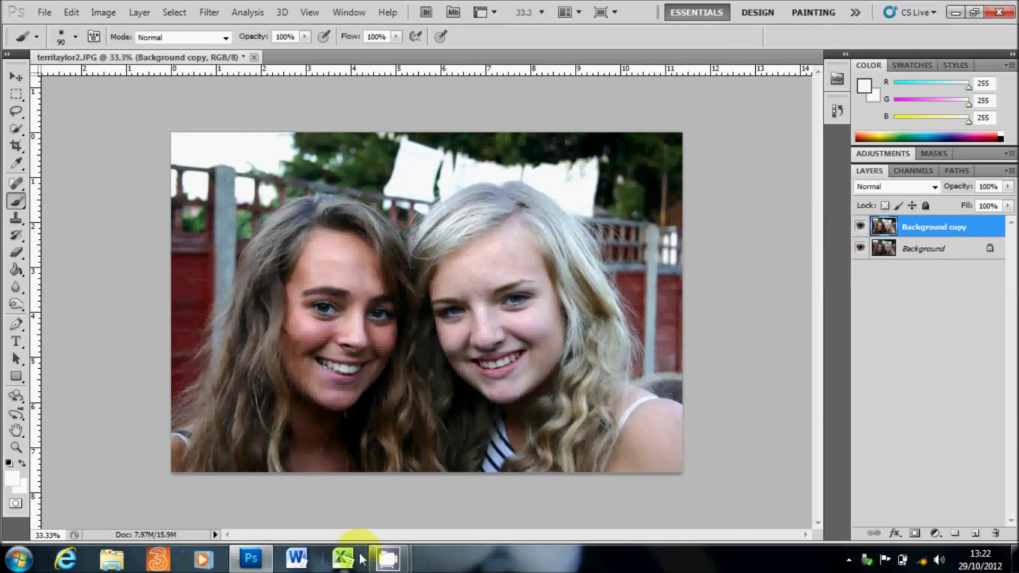
mouse_move(388, 558)
left_click(366, 458)
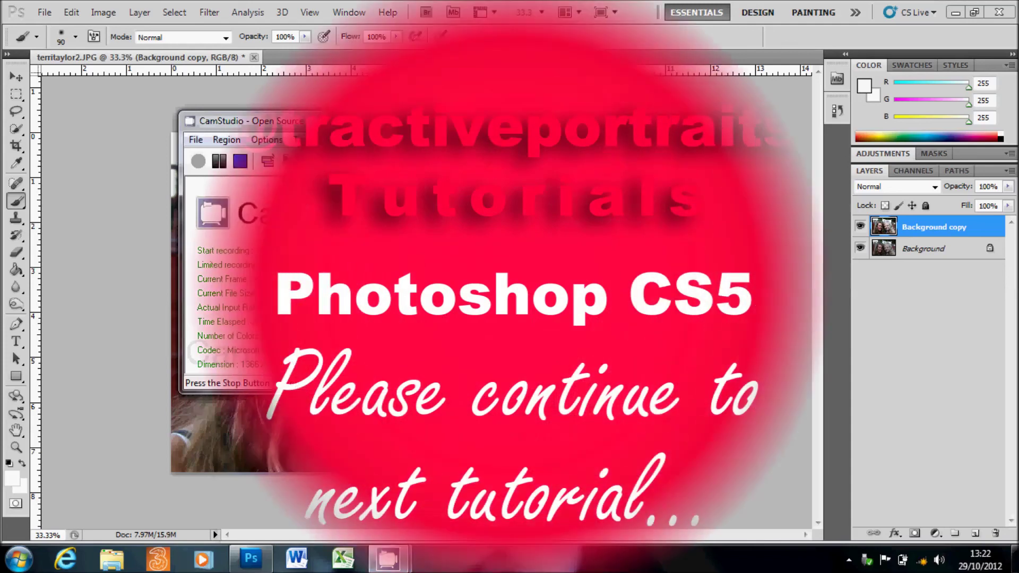